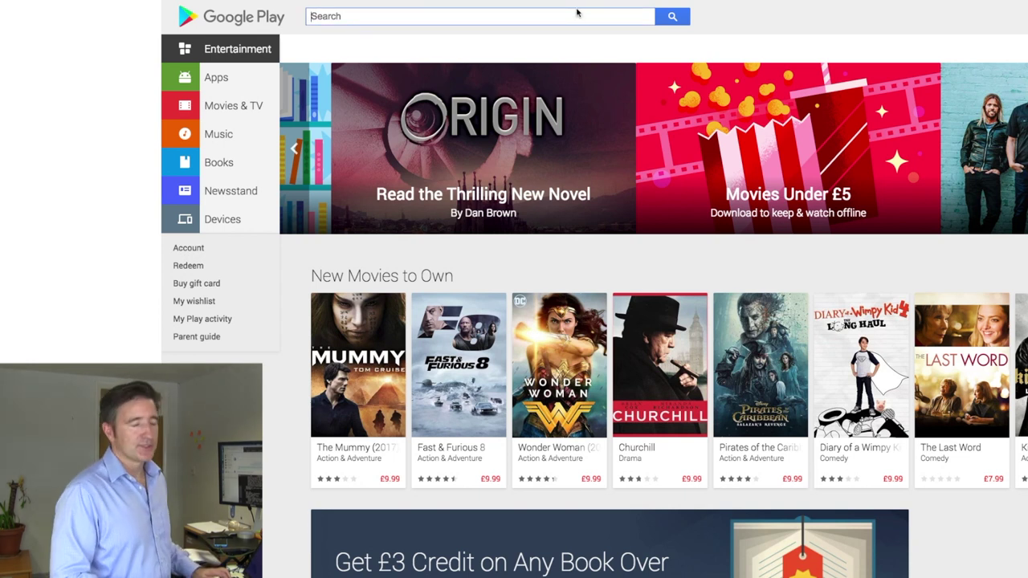
# Search Google Play for "spy" and open the Ear Agent: Super Hearing app page from the app results
pyautogui.write('spy')
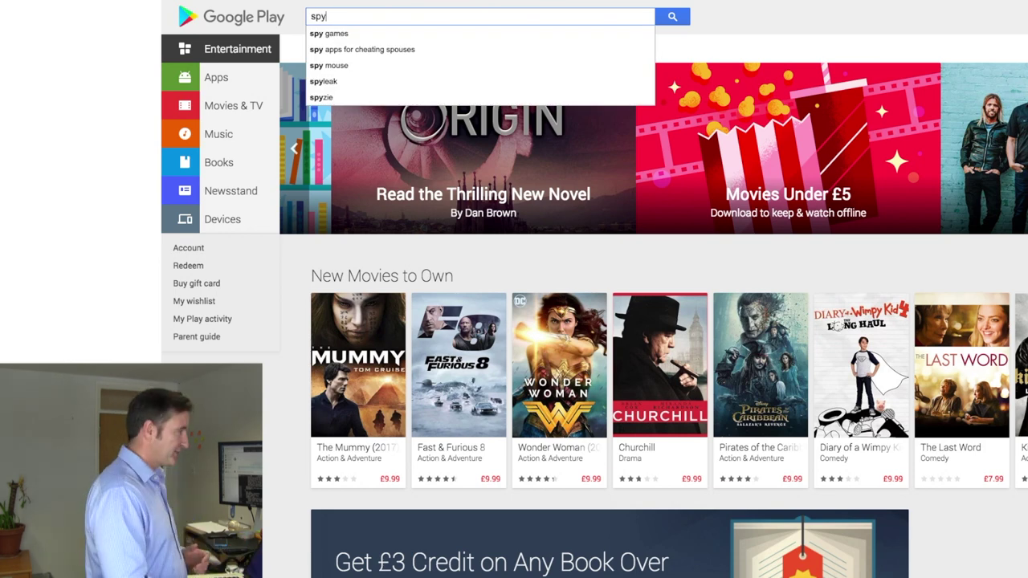
pyautogui.press('Return')
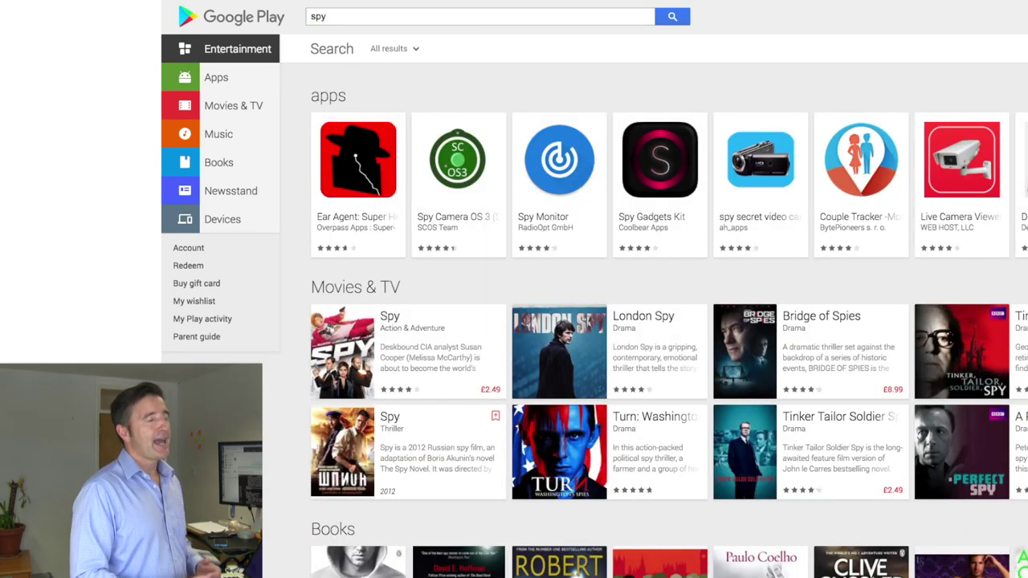
pyautogui.click(357, 222)
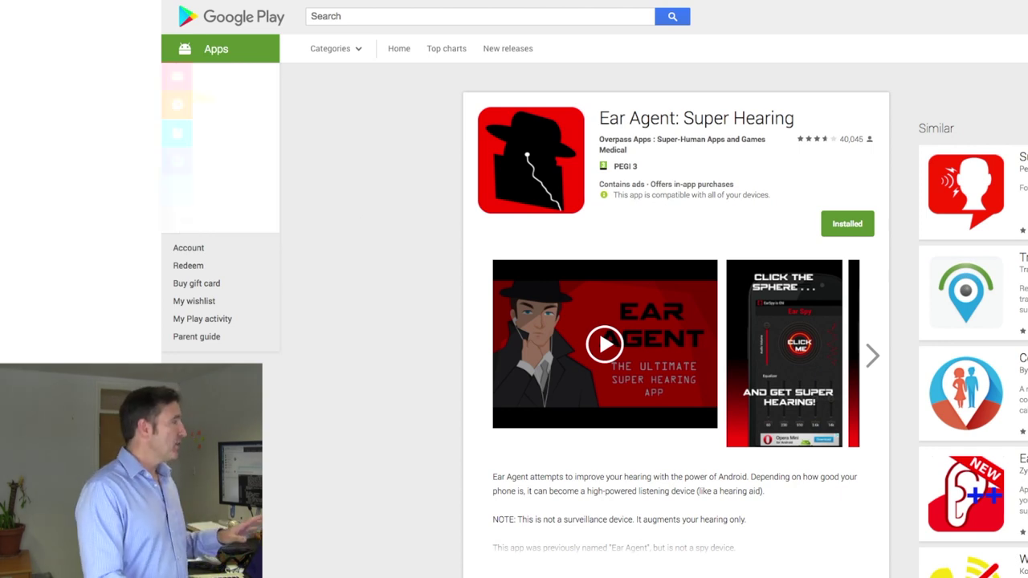
# Expand Ear Agent's full description and highlight the words "but is not a spy device"
pyautogui.scroll(-2, 721, 282)
pyautogui.scroll(-2, 720, 283)
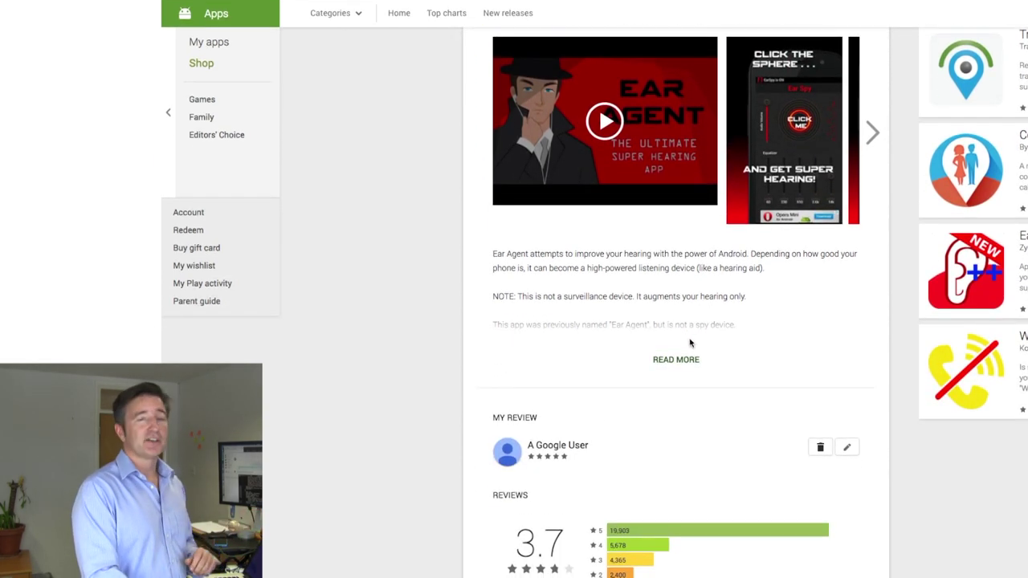
pyautogui.click(687, 360)
pyautogui.scroll(-1, 686, 353)
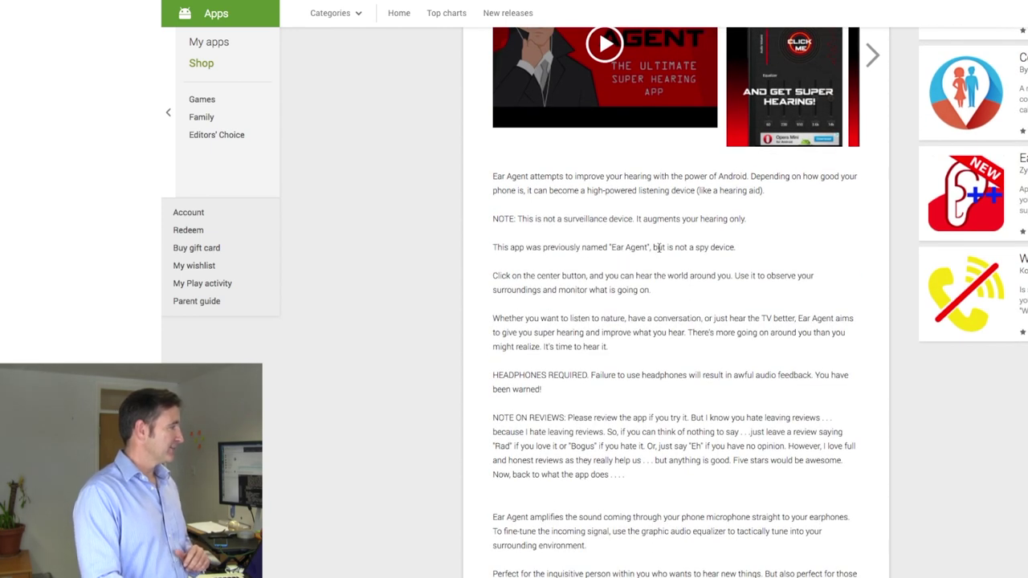
pyautogui.moveTo(650, 248); pyautogui.dragTo(751, 256)
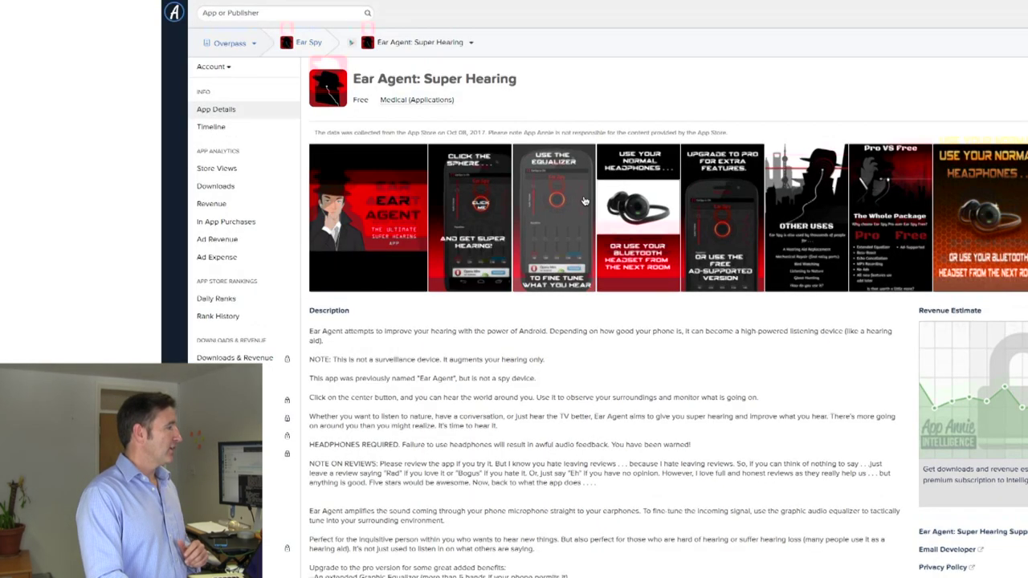
# Switch to App Annie and open the Keywords / ASO report for Ear Agent: Super Hearing
pyautogui.scroll(-2, 585, 201)
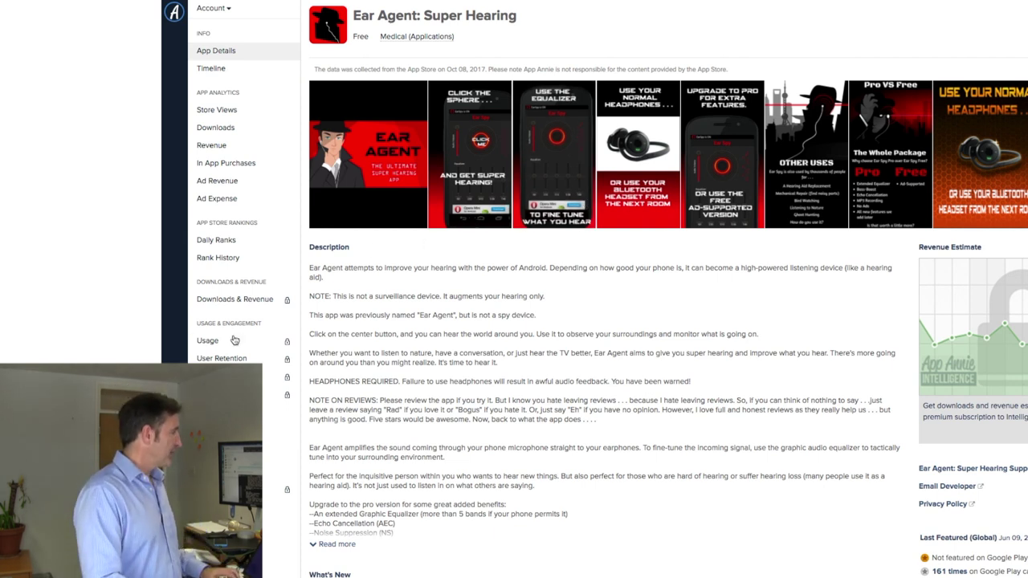
pyautogui.scroll(-1, 270, 375)
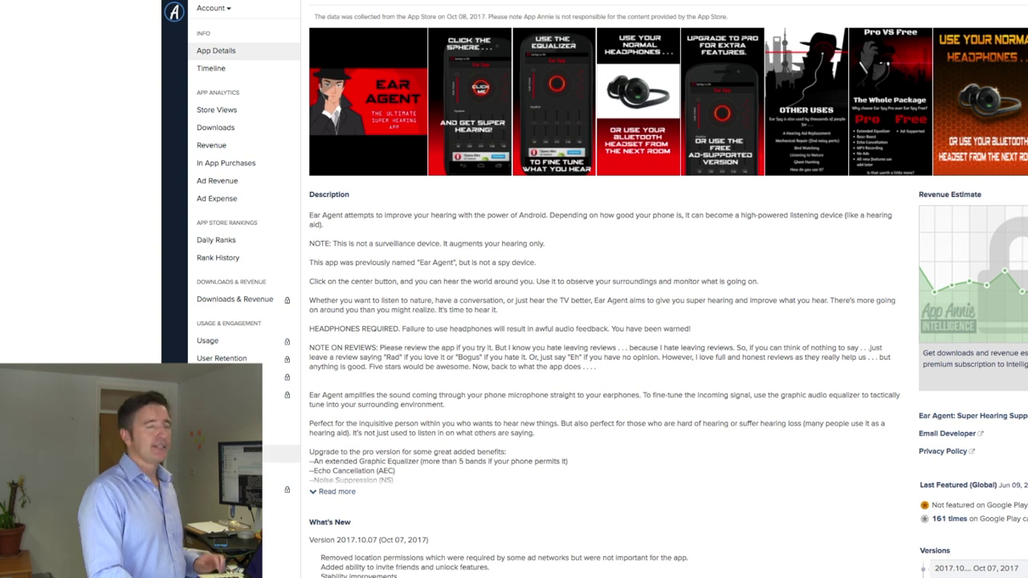
pyautogui.click(241, 454)
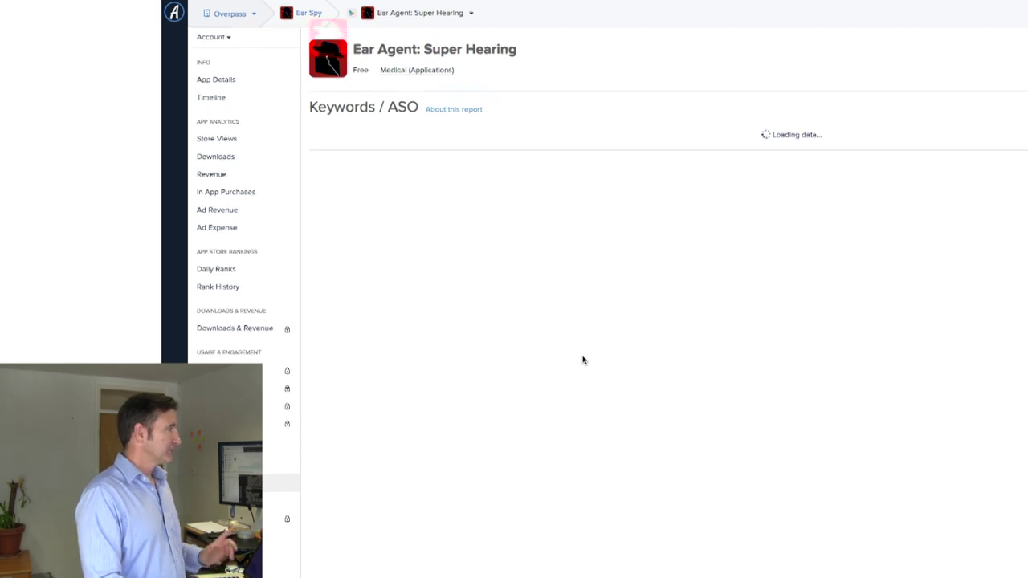
# Examine the rank chart and the top keyword rankings for the United Kingdom
pyautogui.scroll(-1, 583, 360)
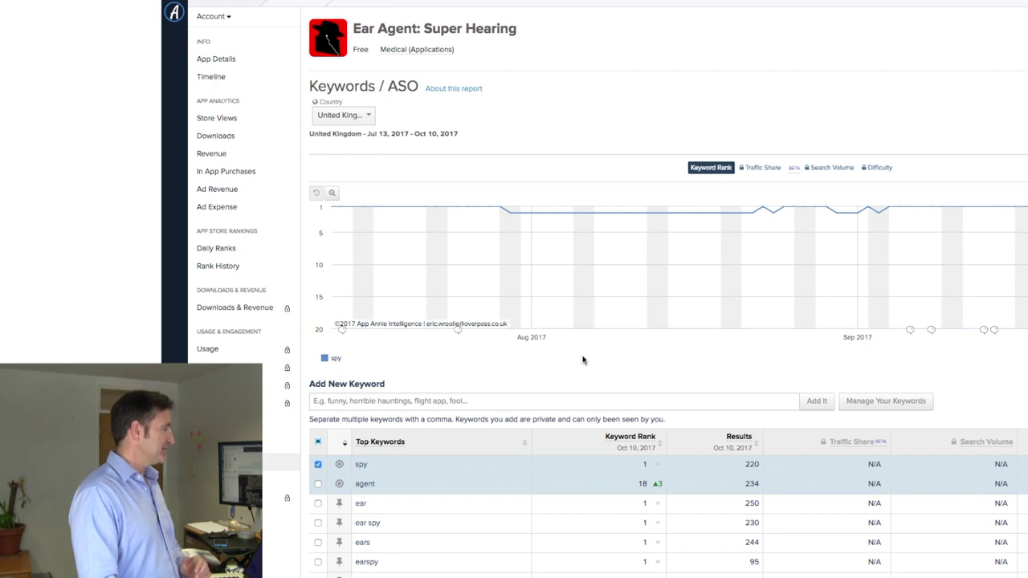
pyautogui.scroll(-2, 409, 470)
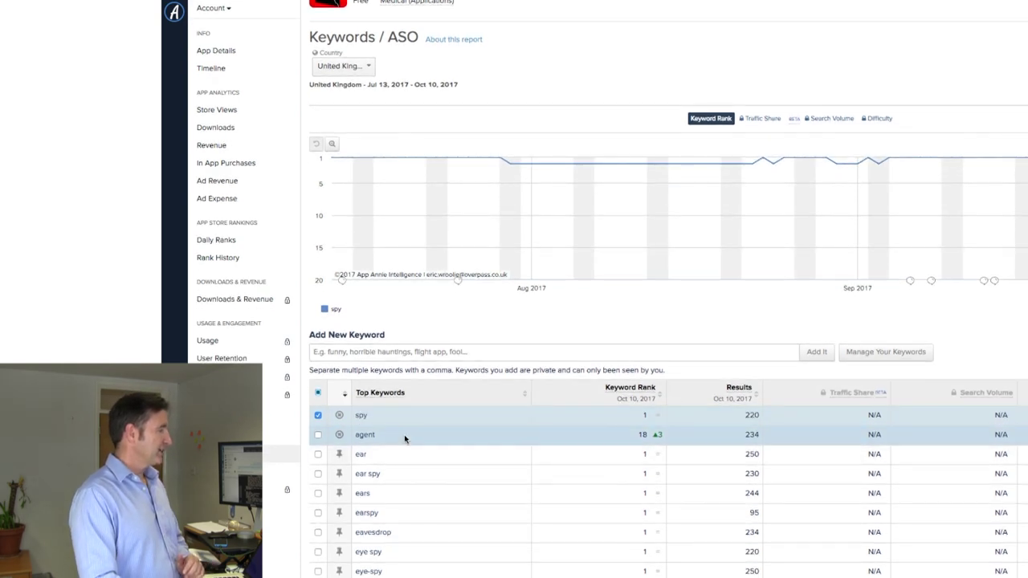
pyautogui.scroll(-2, 406, 444)
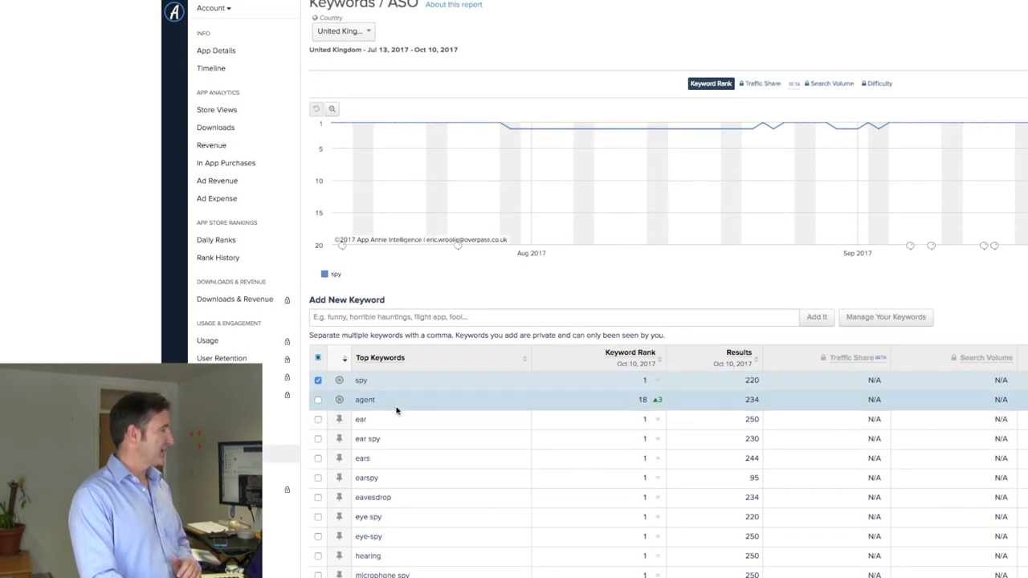
pyautogui.scroll(-4, 417, 487)
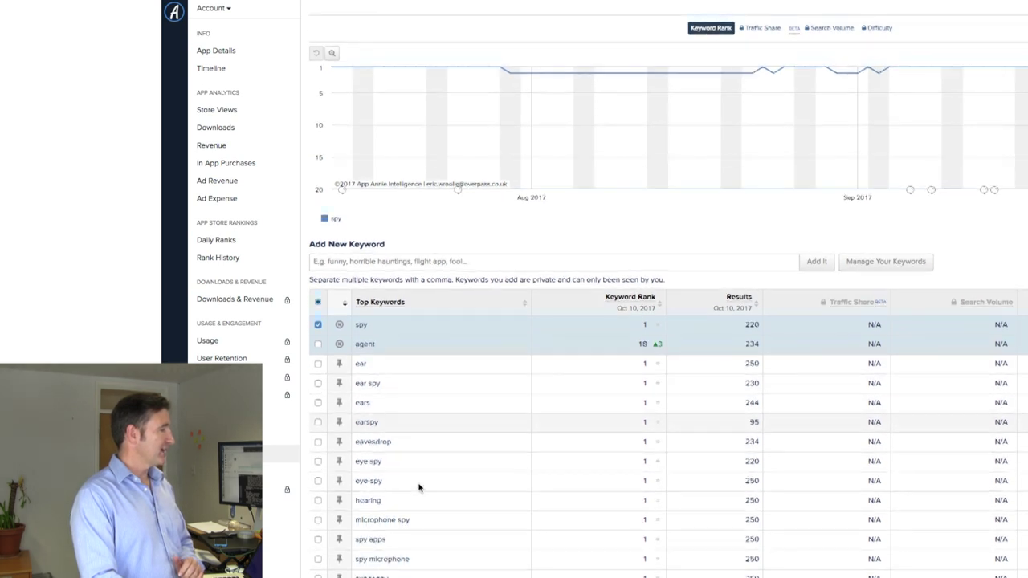
pyautogui.scroll(-2, 418, 486)
pyautogui.scroll(8, 615, 394)
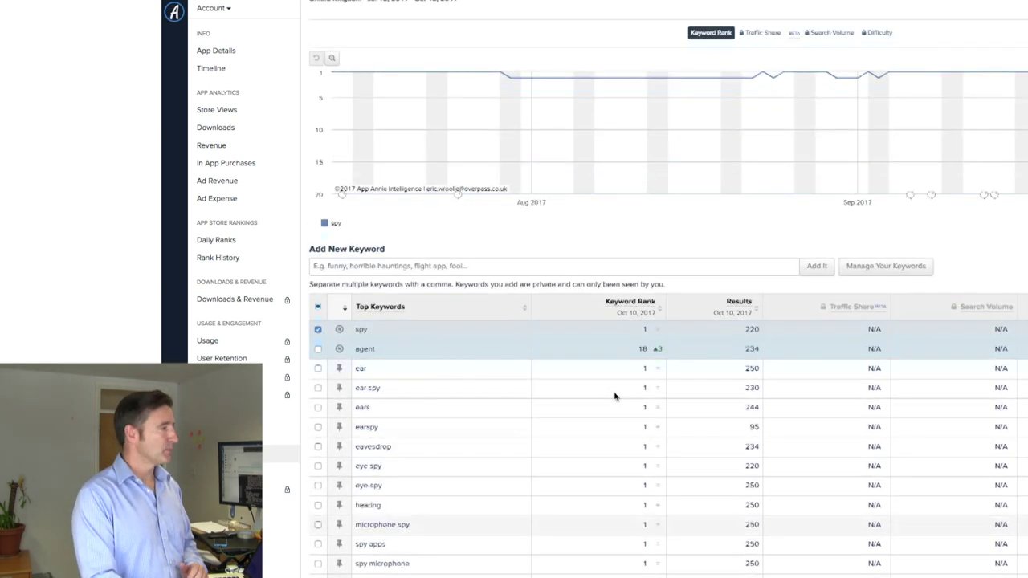
# Change the keyword report's country to United States and look over its keyword rankings
pyautogui.click(353, 87)
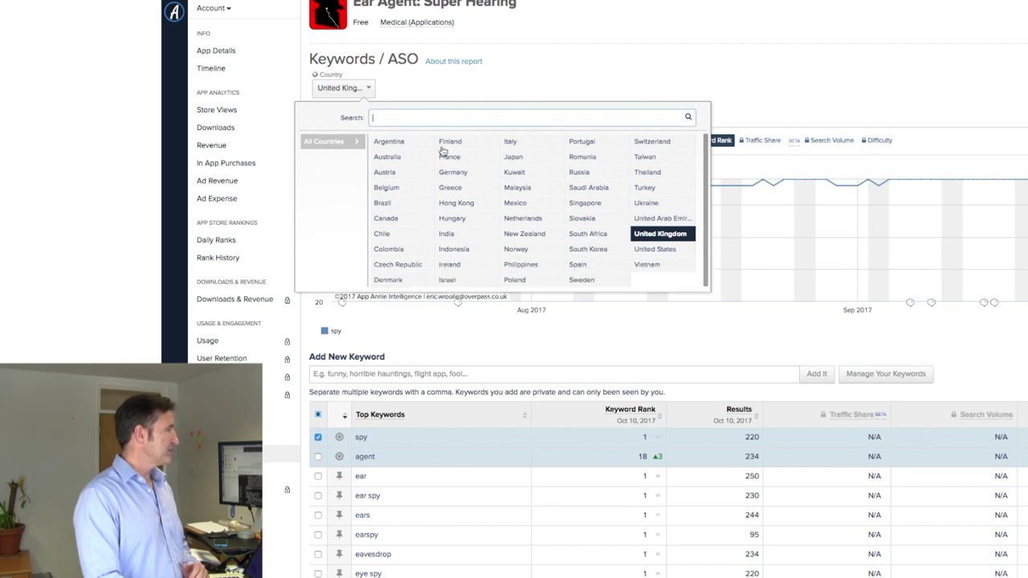
pyautogui.click(663, 250)
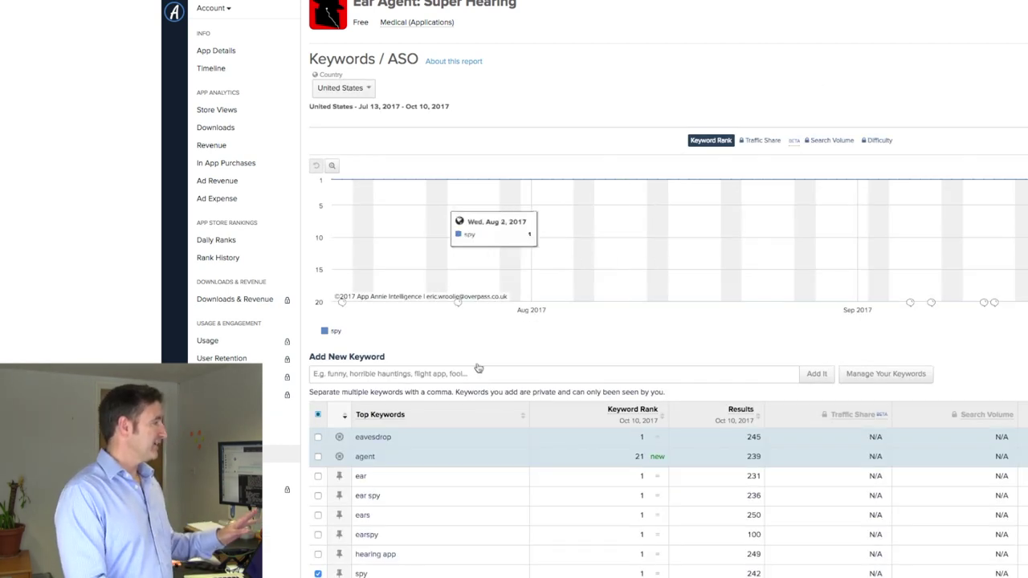
pyautogui.scroll(-3, 400, 441)
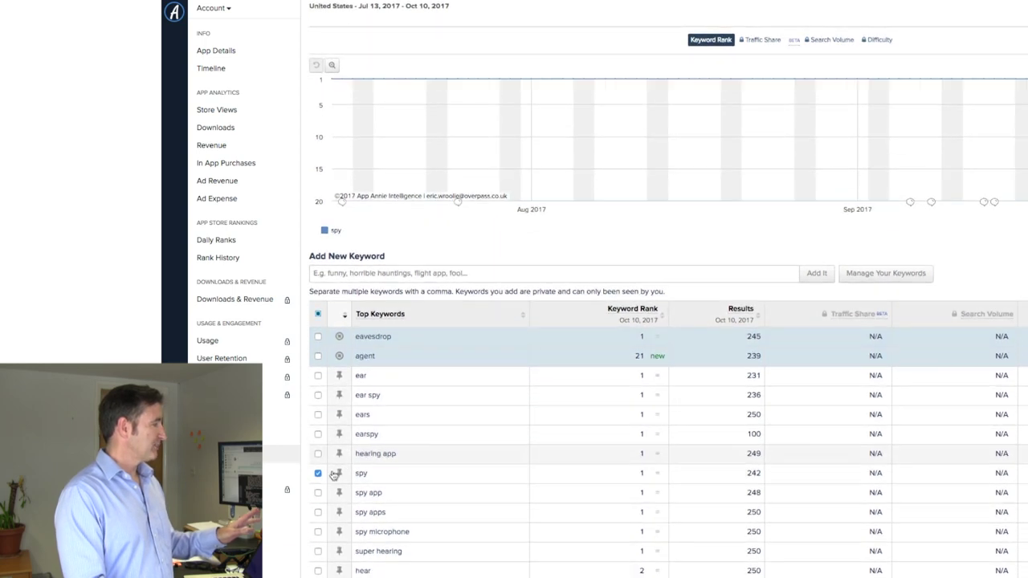
pyautogui.scroll(5, 457, 181)
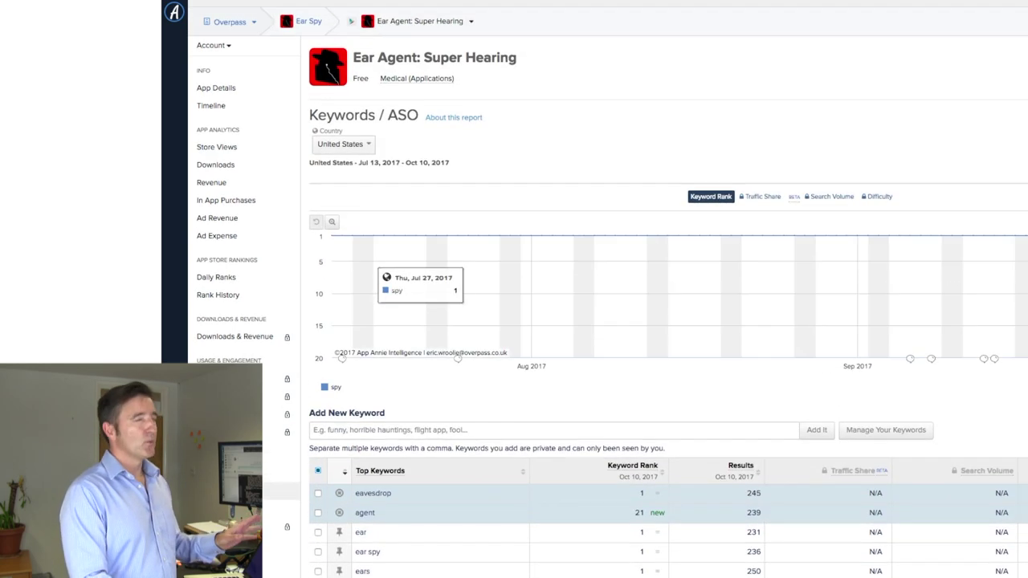
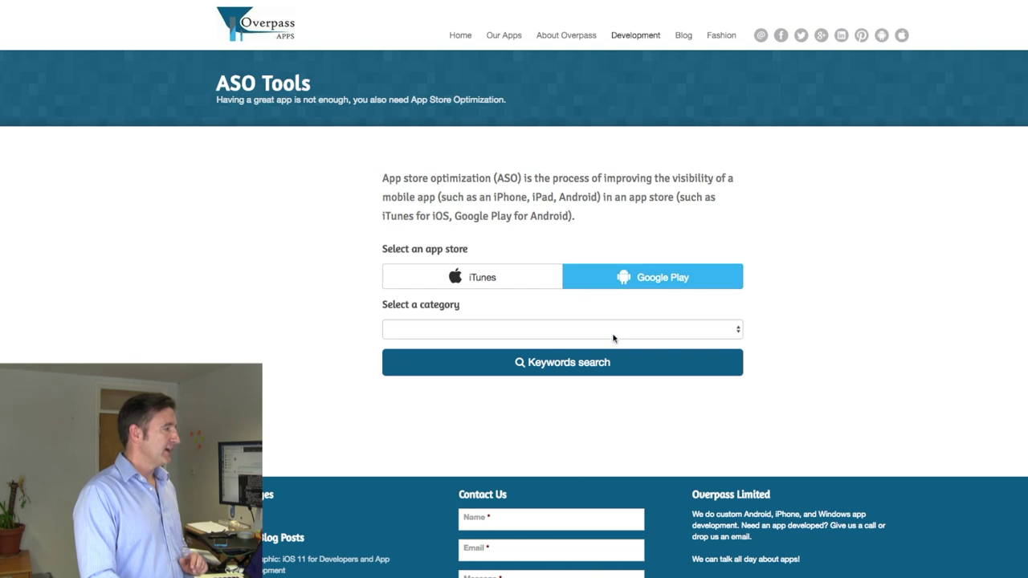
# Switch to the Overpass ASO Tools page, set the category to Suggestions and choose Ear Agent: Super Hearing as the app
pyautogui.click(641, 362)
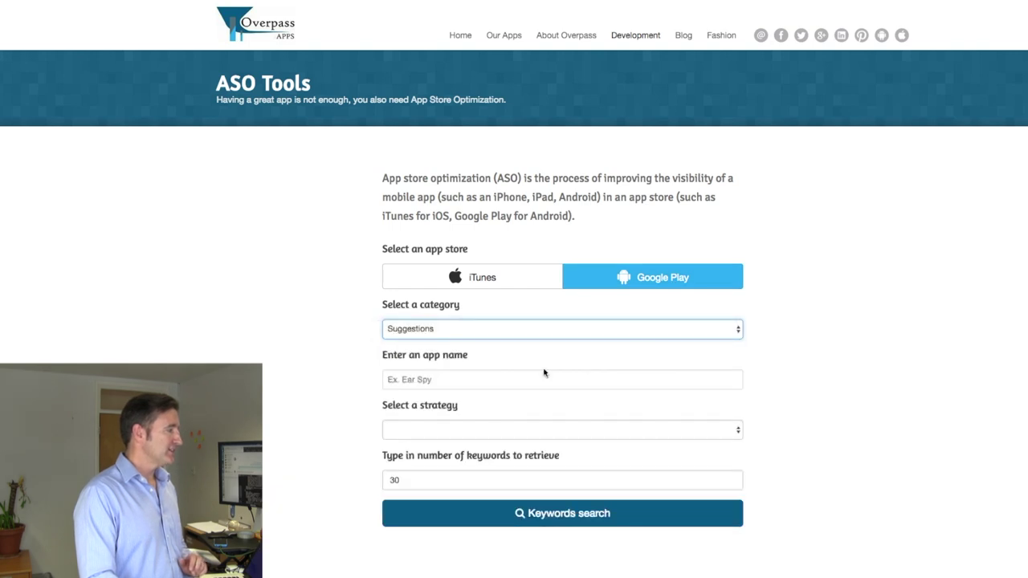
pyautogui.click(510, 378)
pyautogui.write('ear agen')
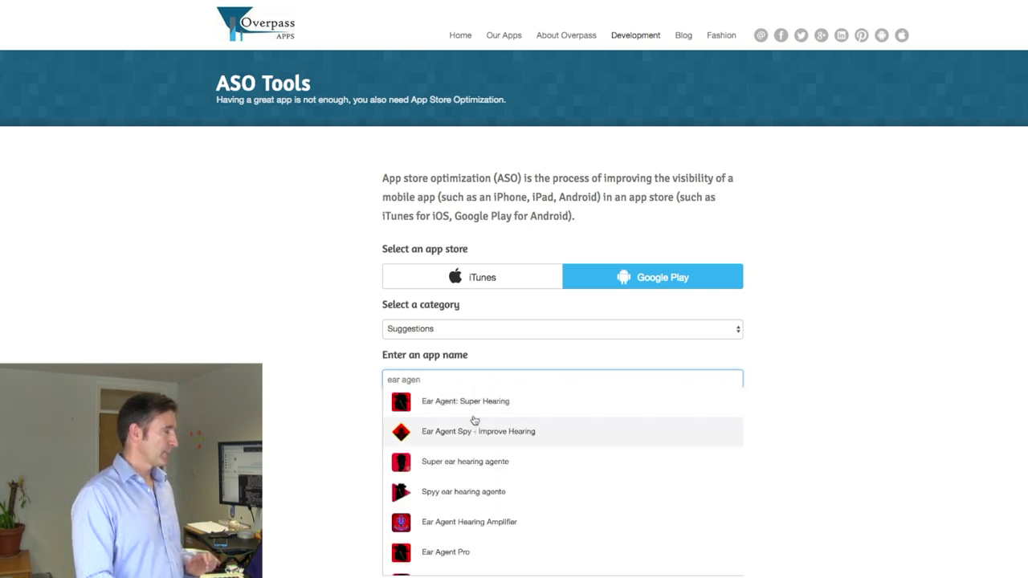
pyautogui.click(472, 406)
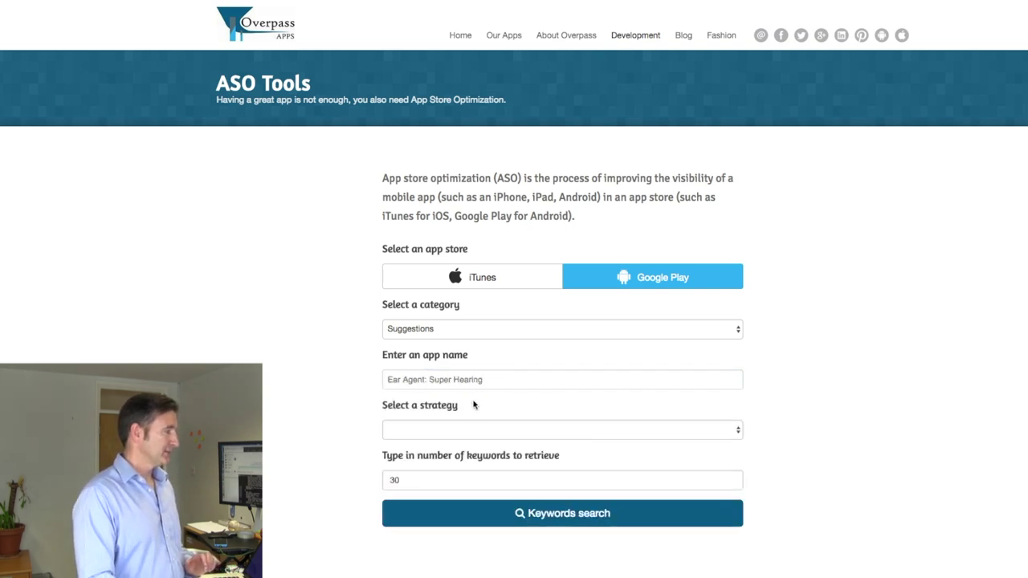
# Run the keyword search with the Similar strategy, then look over the suggested keywords and the aso library's readme
pyautogui.click(532, 431)
pyautogui.click(535, 440)
pyautogui.scroll(-3, 476, 379)
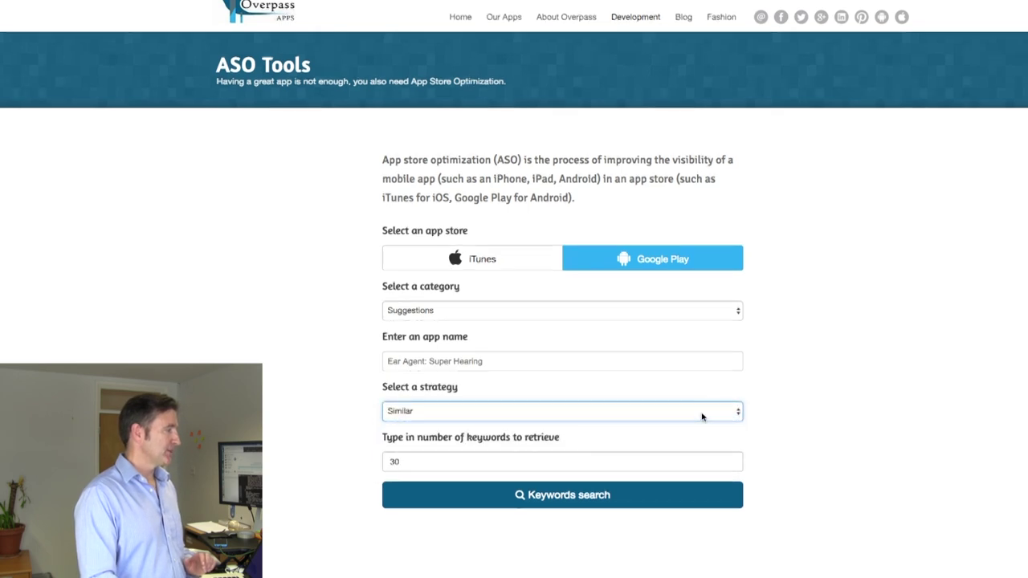
pyautogui.click(578, 415)
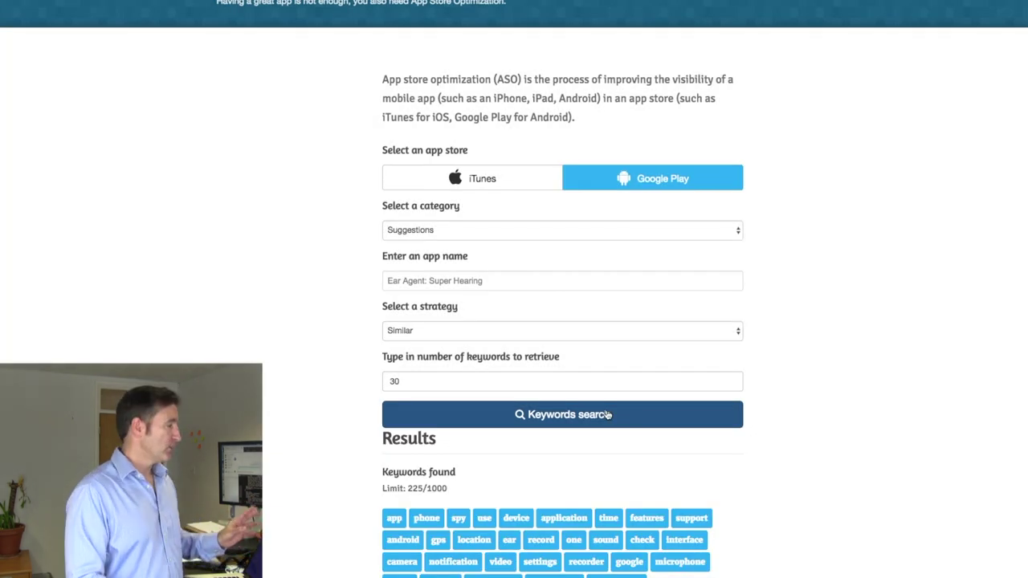
pyautogui.scroll(-3, 608, 415)
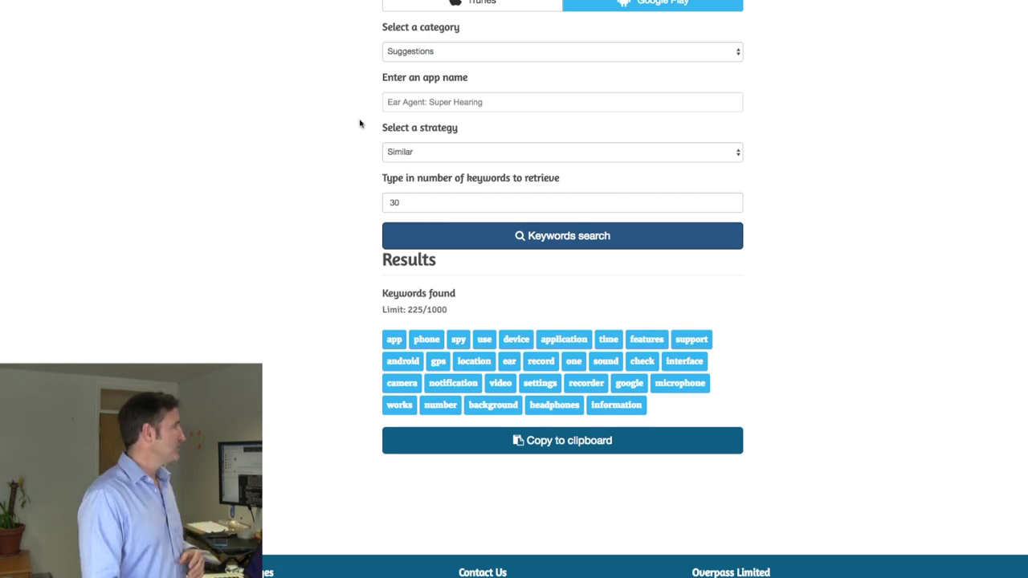
pyautogui.scroll(7, 575, 147)
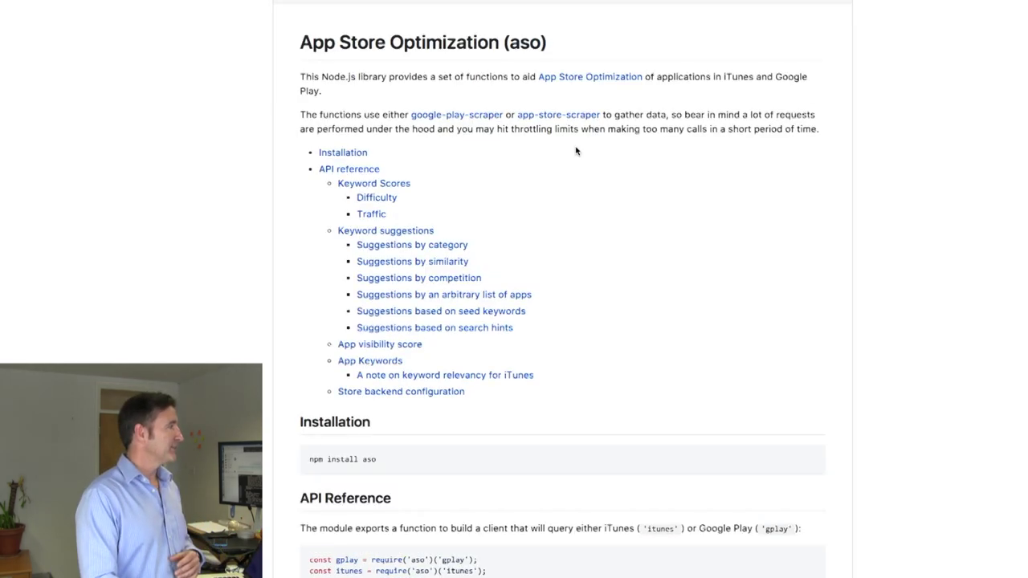
pyautogui.scroll(-1, 647, 218)
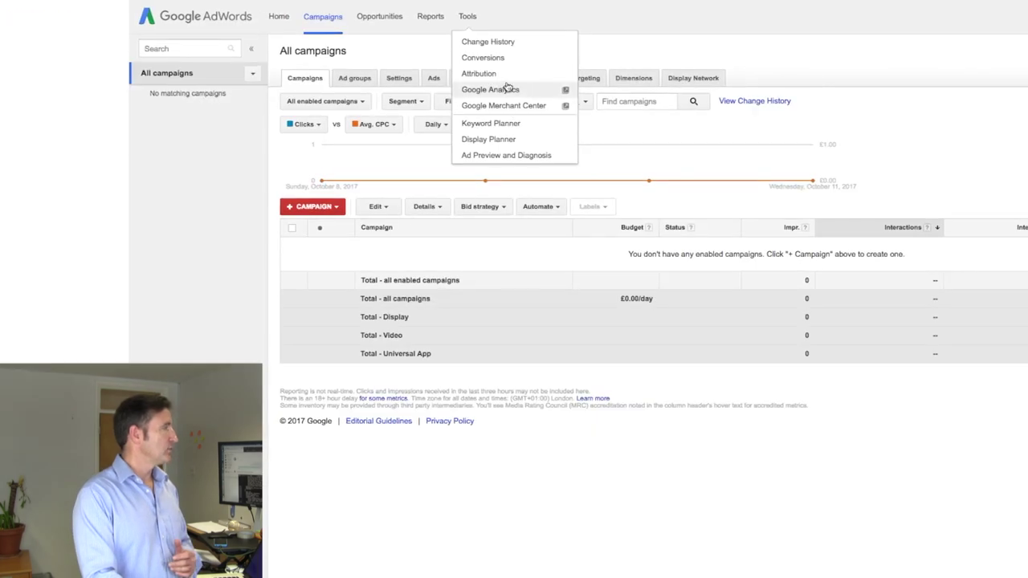
# In Google AdWords, open Keyword Planner, search for new keywords for the product or service "spy" and review the keyword ideas
pyautogui.click(512, 125)
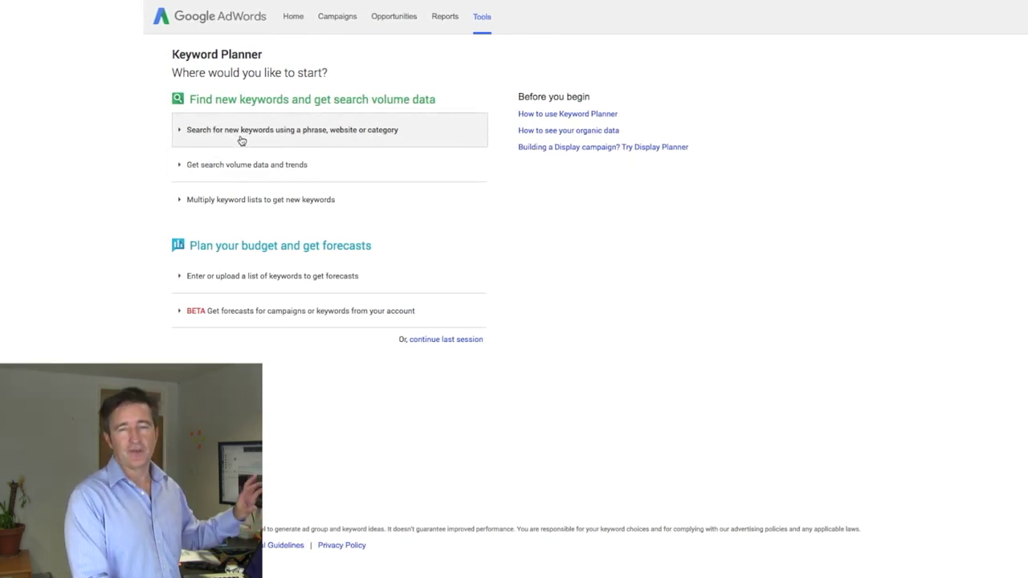
pyautogui.click(279, 133)
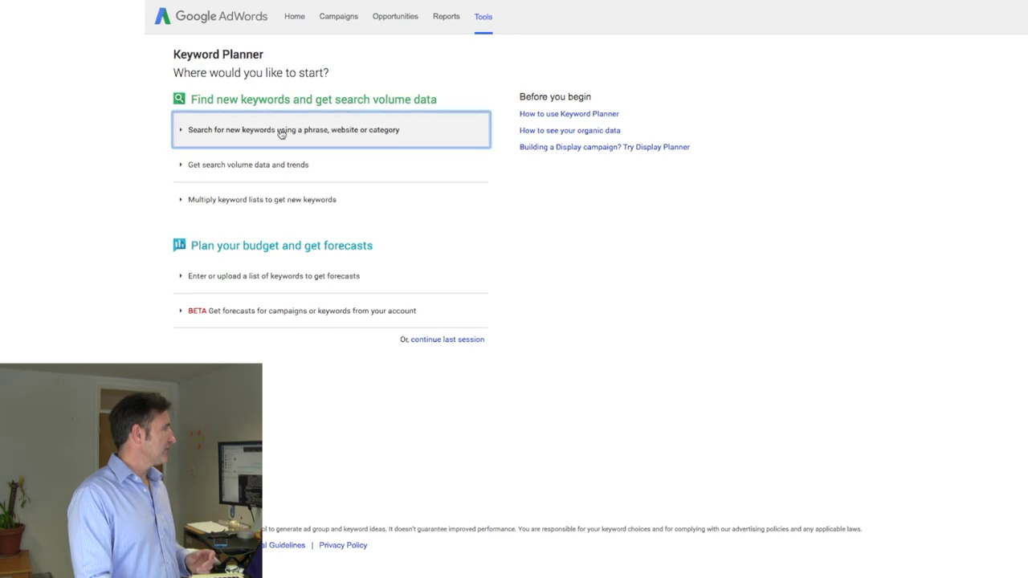
pyautogui.click(310, 196)
pyautogui.write('spy')
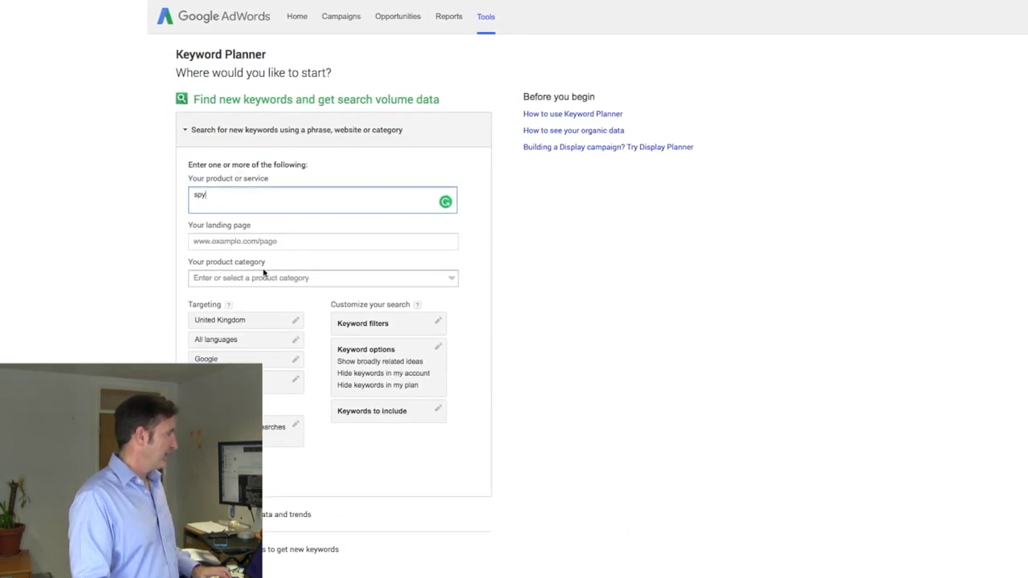
pyautogui.click(213, 474)
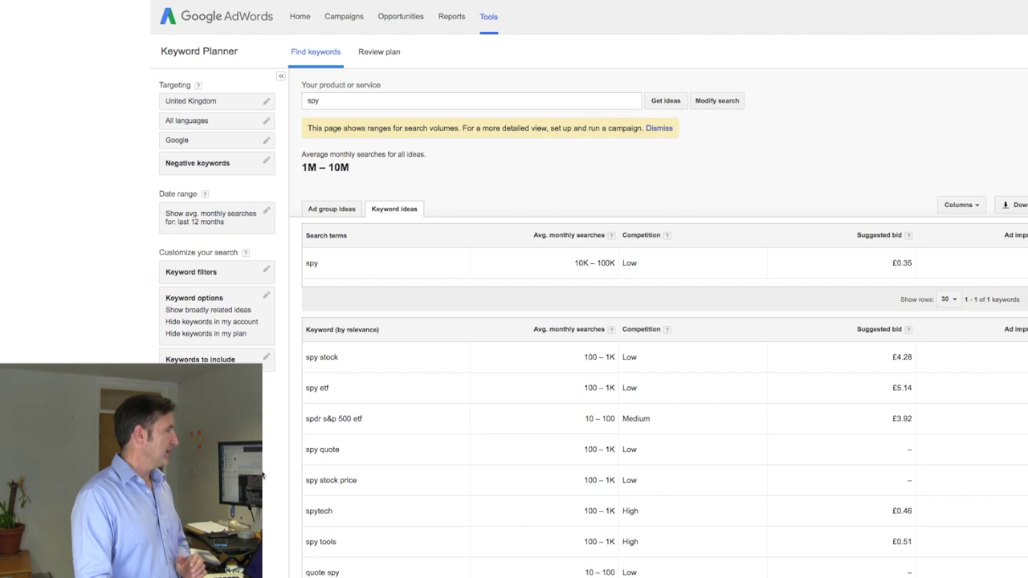
pyautogui.scroll(-3, 458, 406)
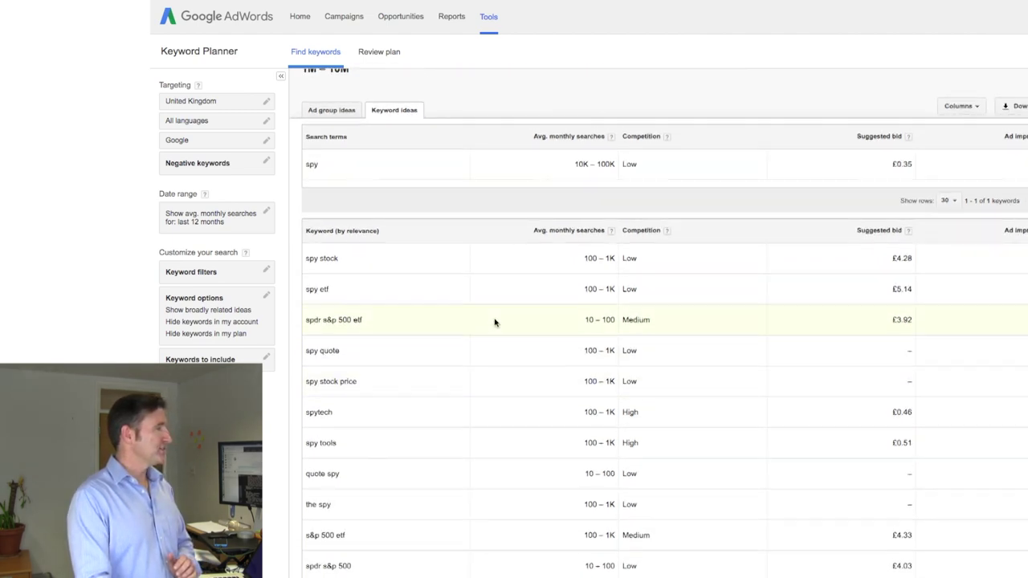
pyautogui.scroll(-2, 495, 322)
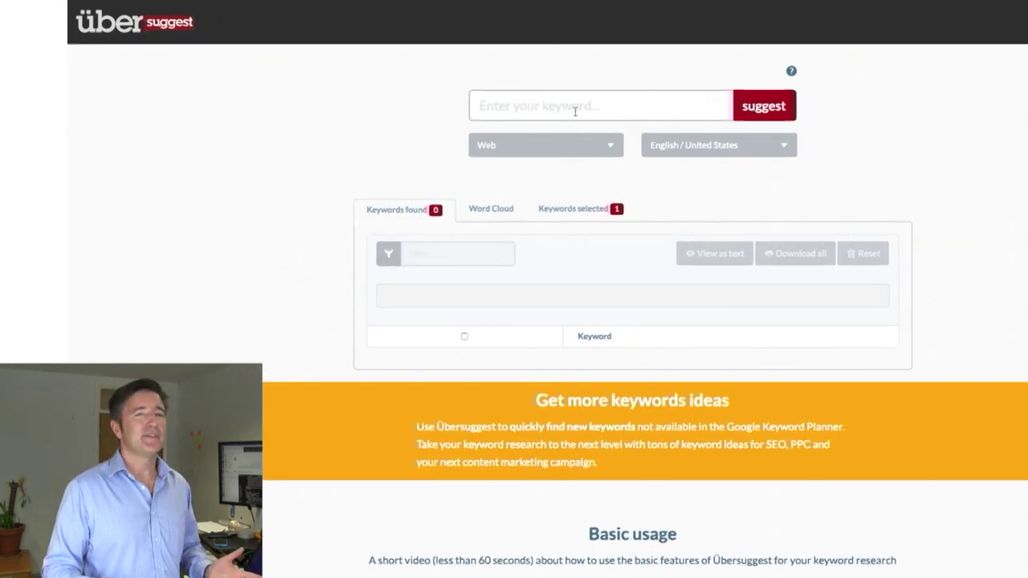
# Get Übersuggest keyword suggestions for "spy" and look over the keywords found
pyautogui.click(496, 110)
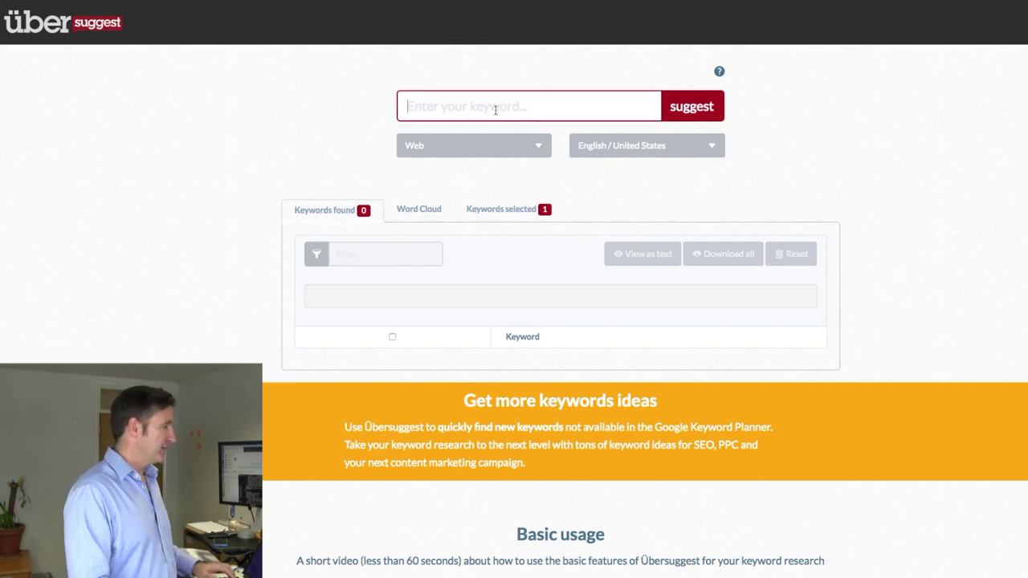
pyautogui.write('spy')
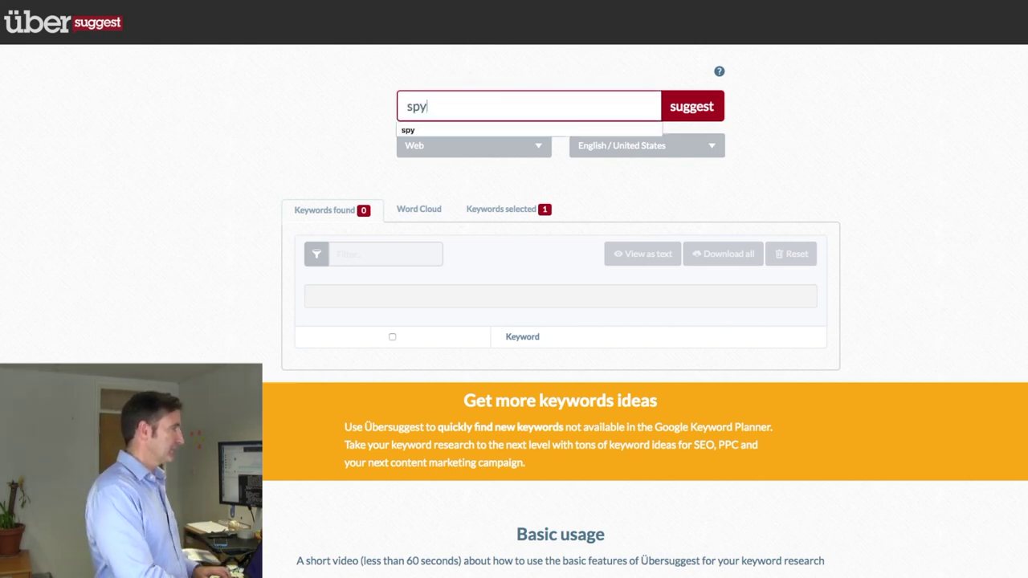
pyautogui.press('Return')
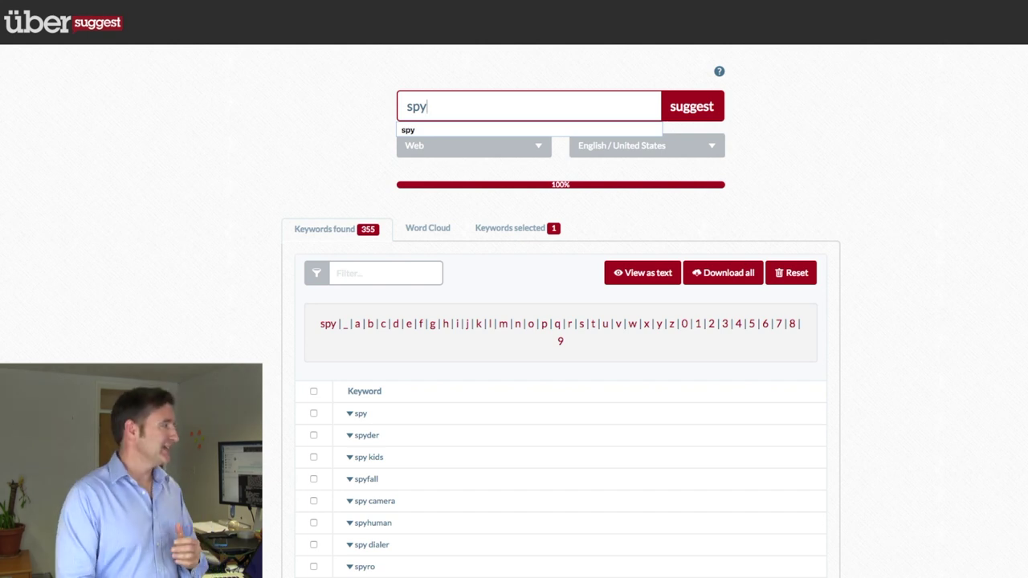
pyautogui.scroll(-3, 387, 384)
pyautogui.scroll(-6, 386, 381)
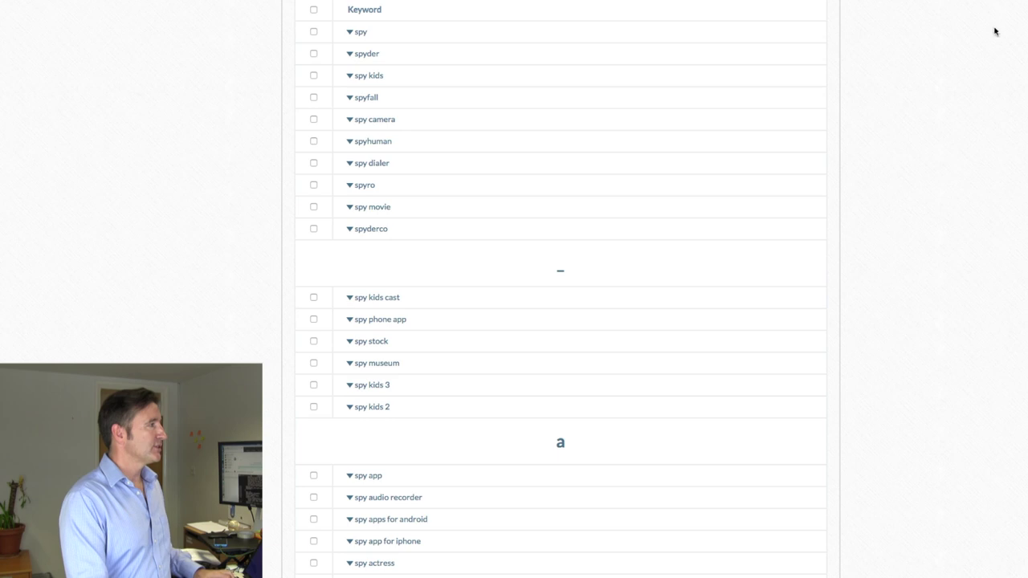
pyautogui.press('super+t')
pyautogui.write('www.google.com')
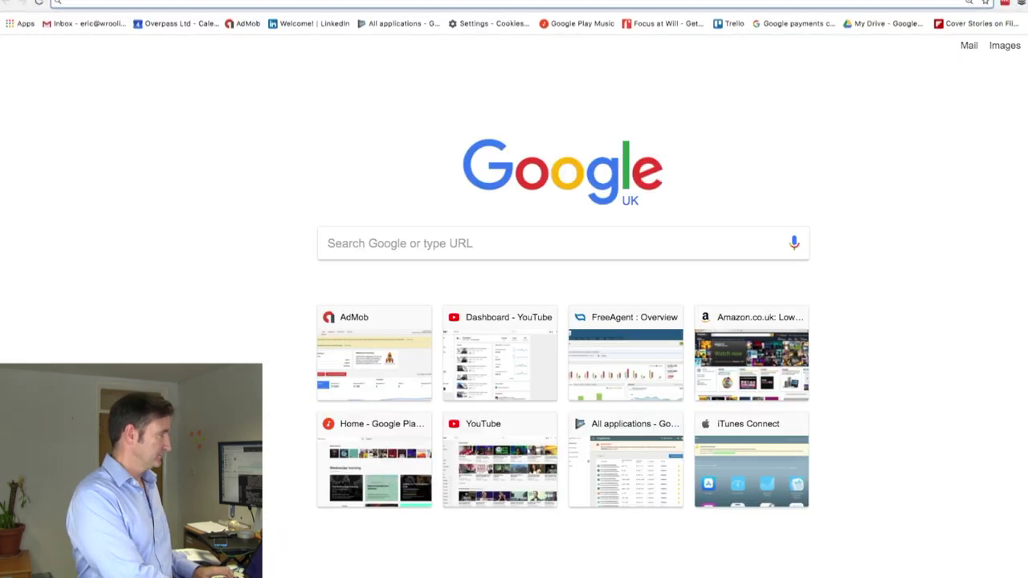
pyautogui.press('Return')
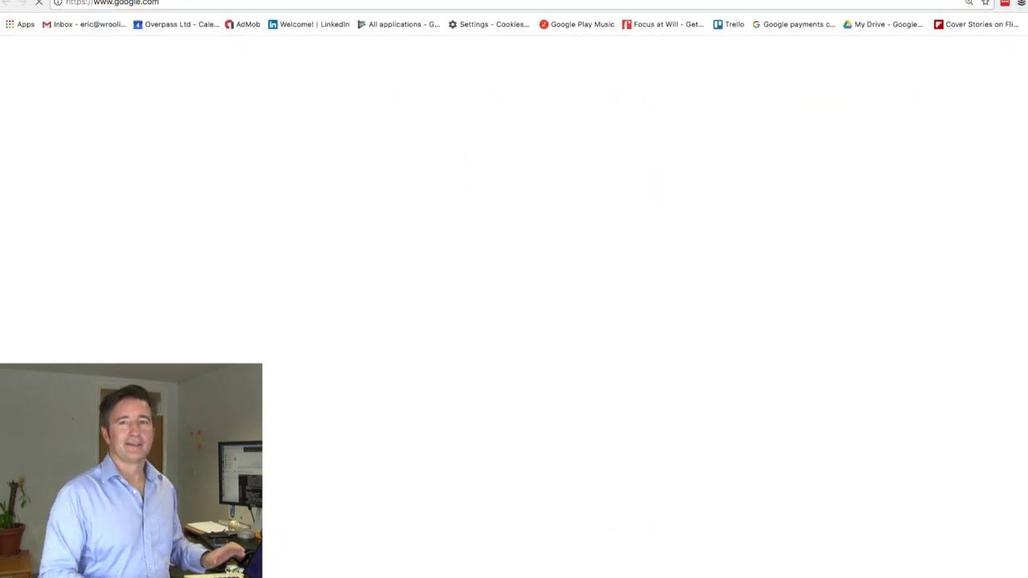
pyautogui.write('spy')
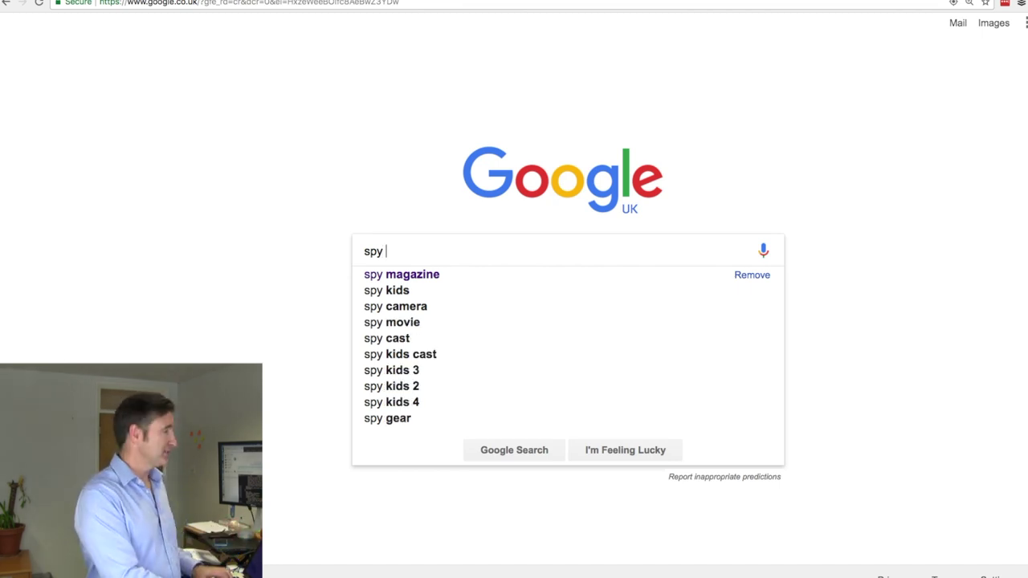
pyautogui.write(' a')
pyautogui.press('BackSpace')
pyautogui.write('b')
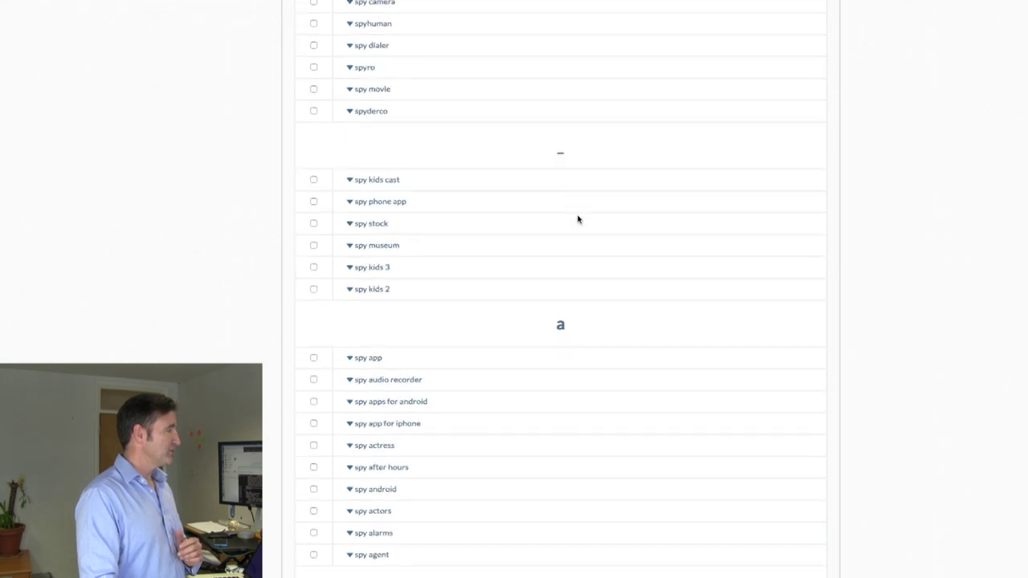
pyautogui.scroll(-3, 578, 220)
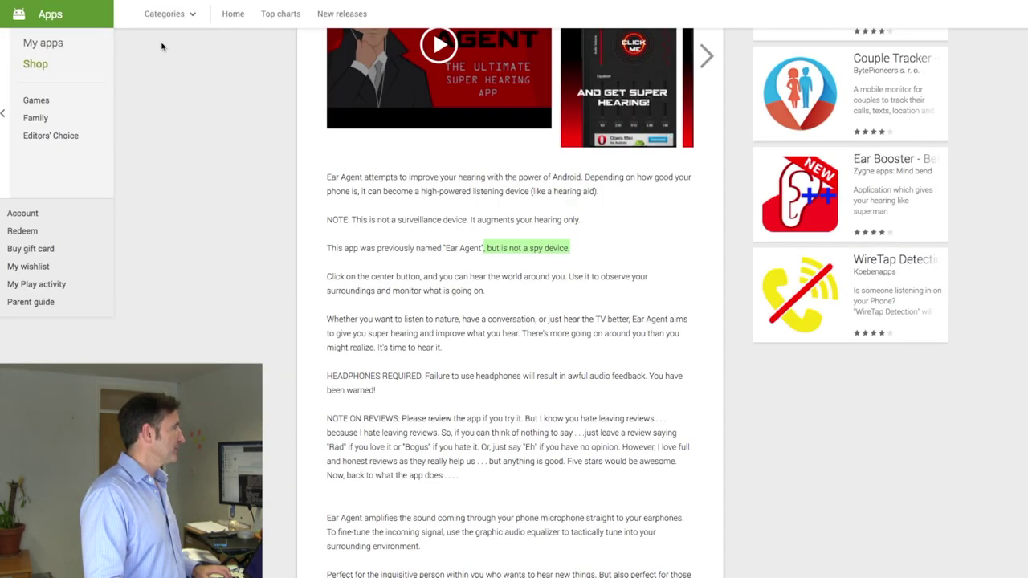
# Go to the Google Play home page and check the store's search suggestions for "spy", "spy a" and "spy b"
pyautogui.scroll(5, 160, 44)
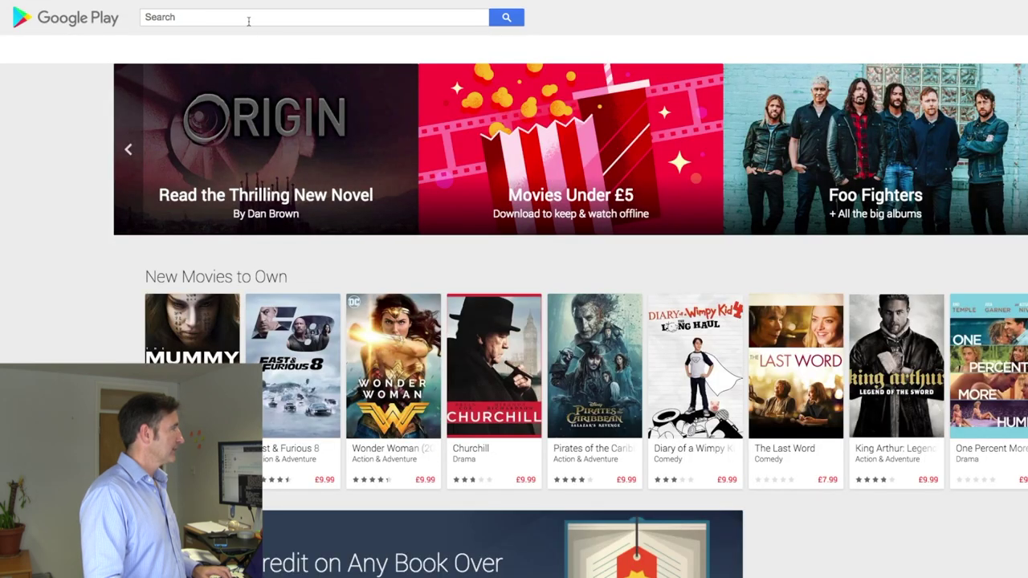
pyautogui.click(269, 17)
pyautogui.write('spy')
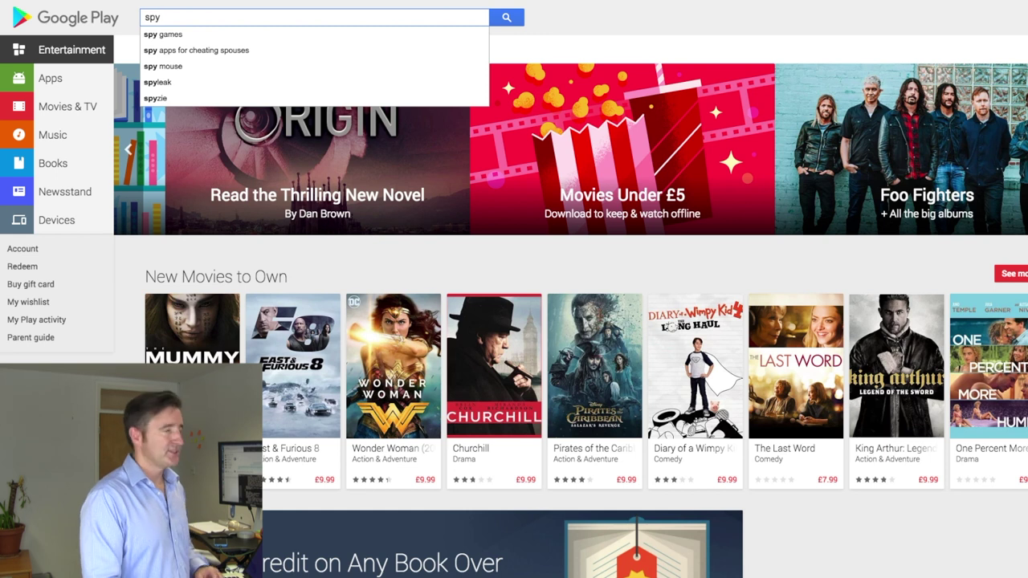
pyautogui.write(' a')
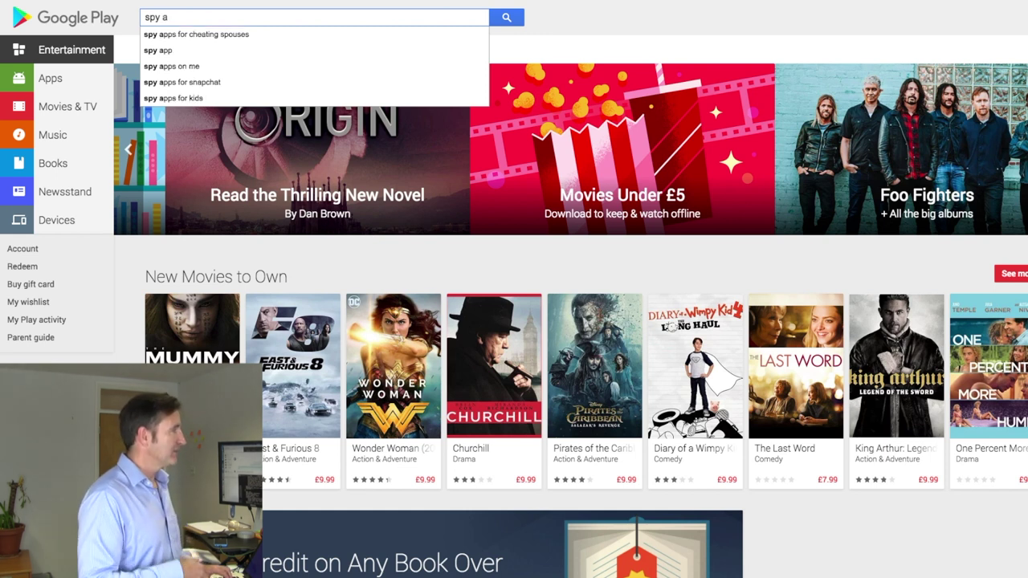
pyautogui.press('BackSpace')
pyautogui.write('b')
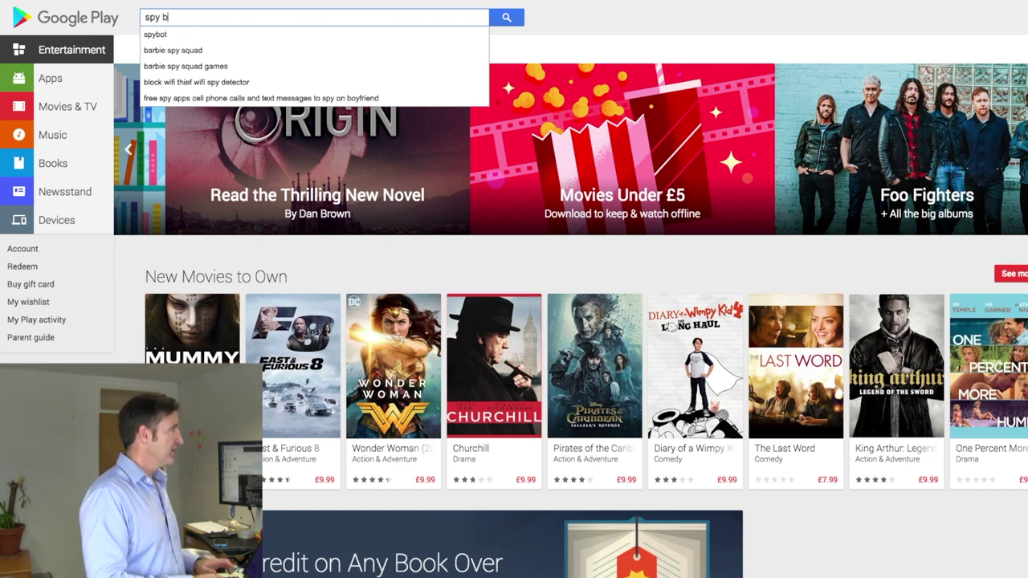